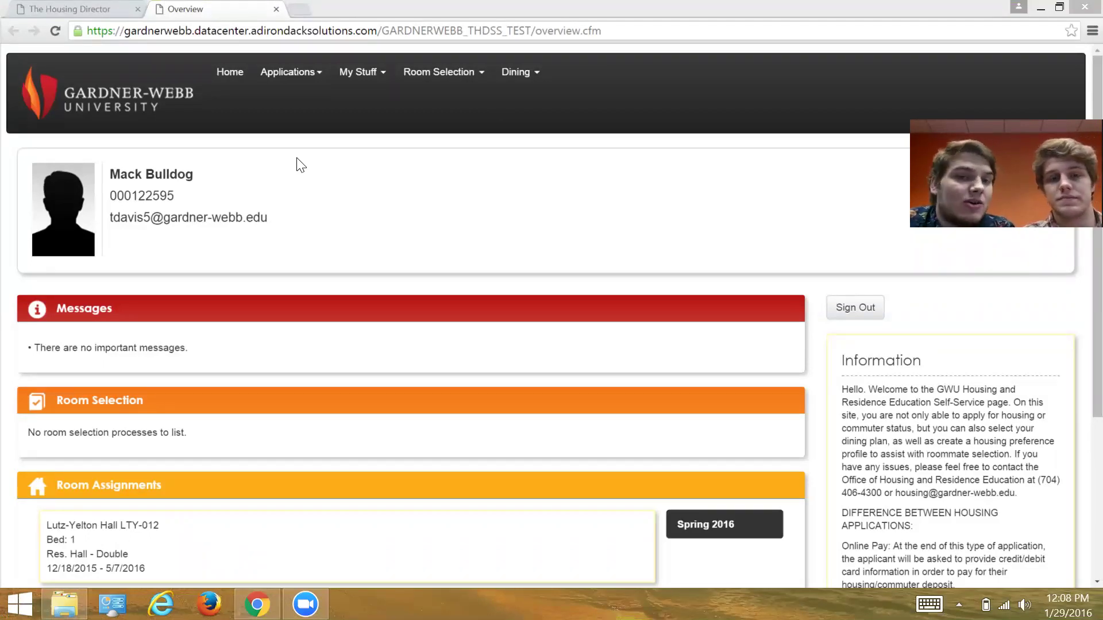
{"action": "left_click", "coordinate": [305, 75]}
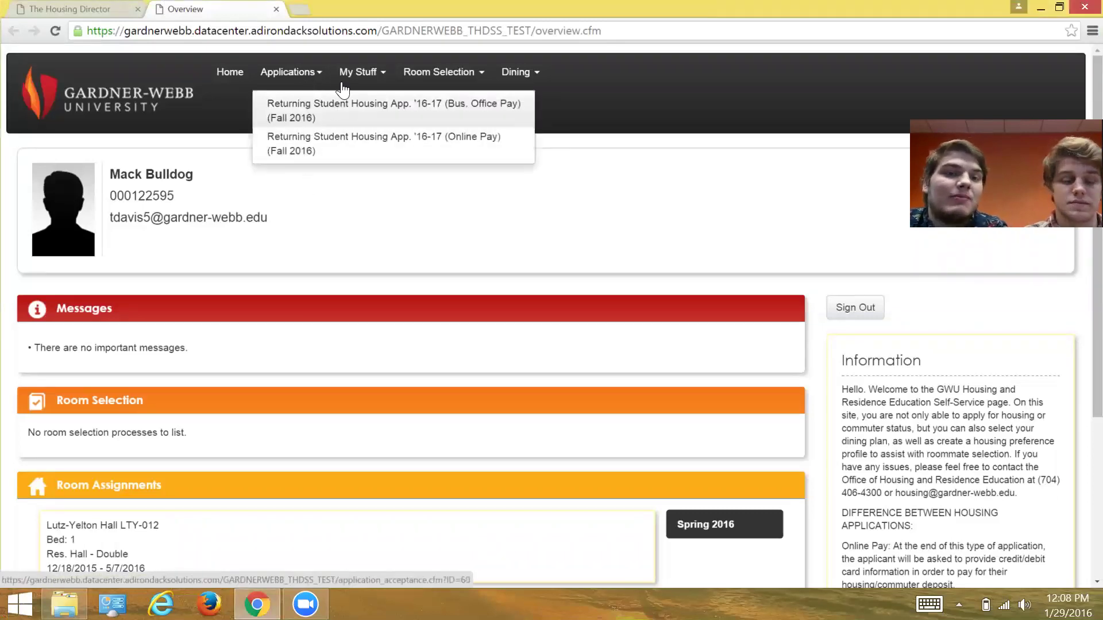
{"action": "left_click", "coordinate": [356, 105]}
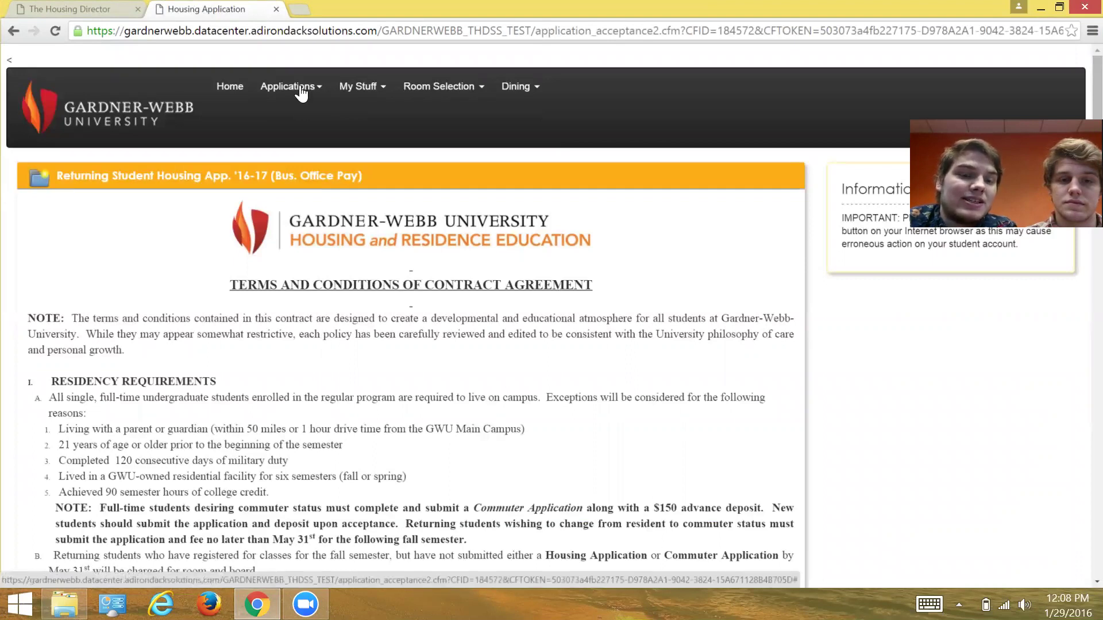
{"action": "left_click", "coordinate": [233, 88]}
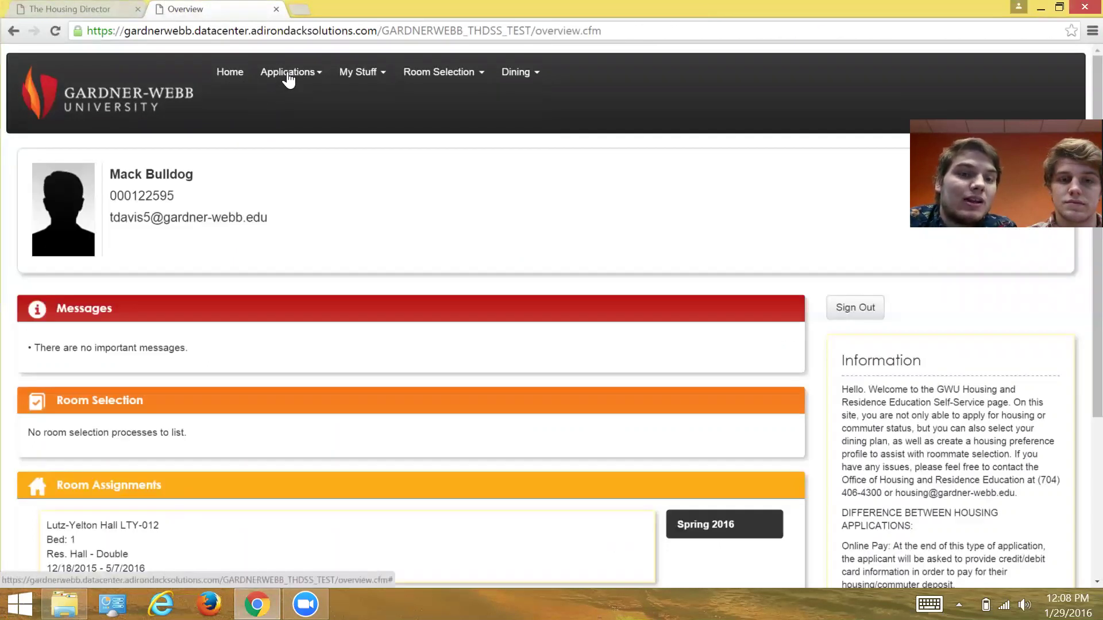
{"action": "left_click", "coordinate": [288, 77]}
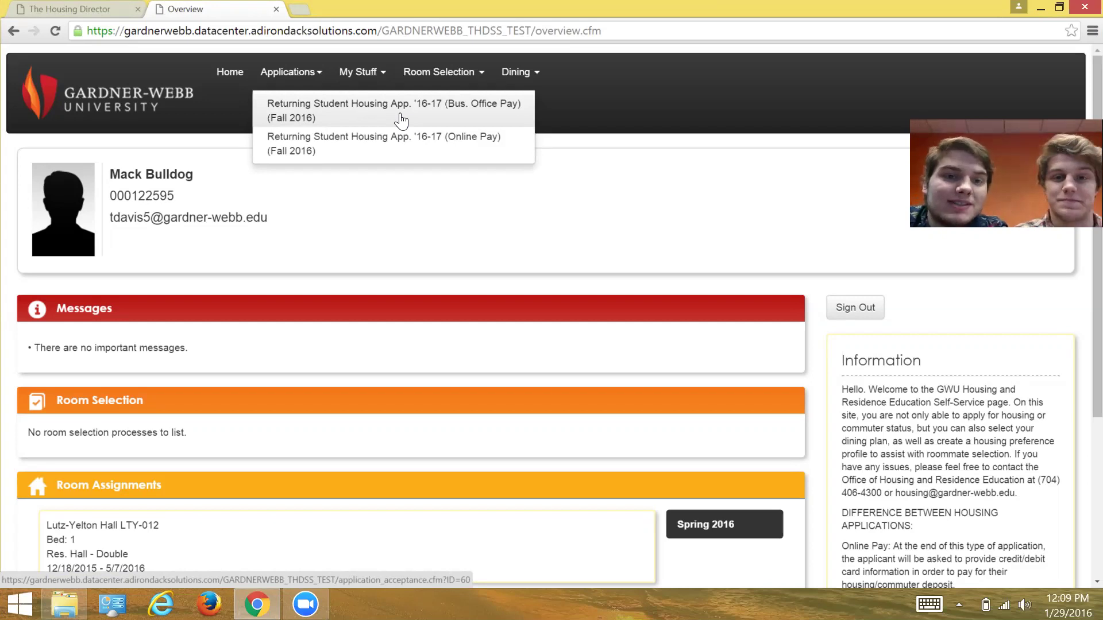
- Open the Returning Student Housing App. '16-17 (Bus. Office Pay) and scroll through its terms
{"action": "left_click", "coordinate": [401, 120]}
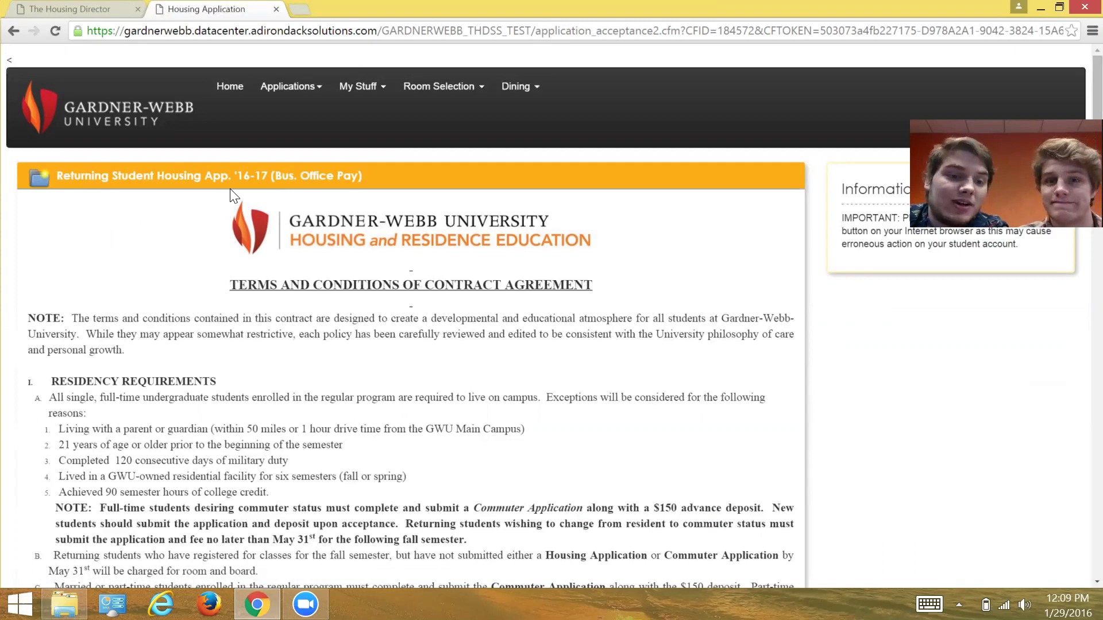
{"action": "scroll", "coordinate": [813, 250], "scroll_direction": "down", "scroll_amount": 2}
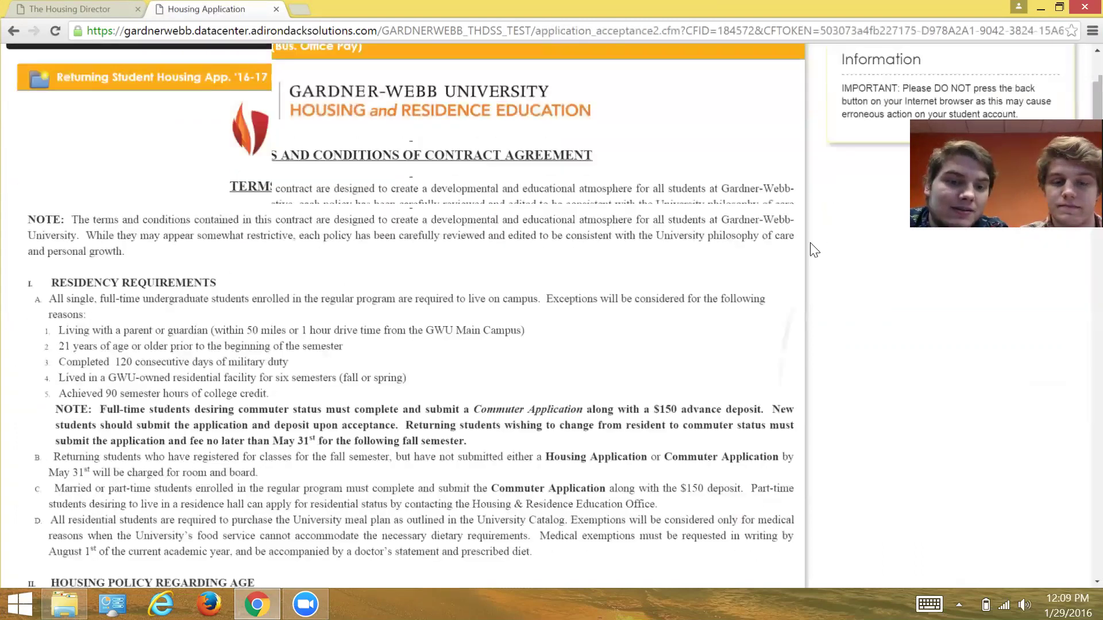
{"action": "scroll", "coordinate": [814, 249], "scroll_direction": "down", "scroll_amount": 12}
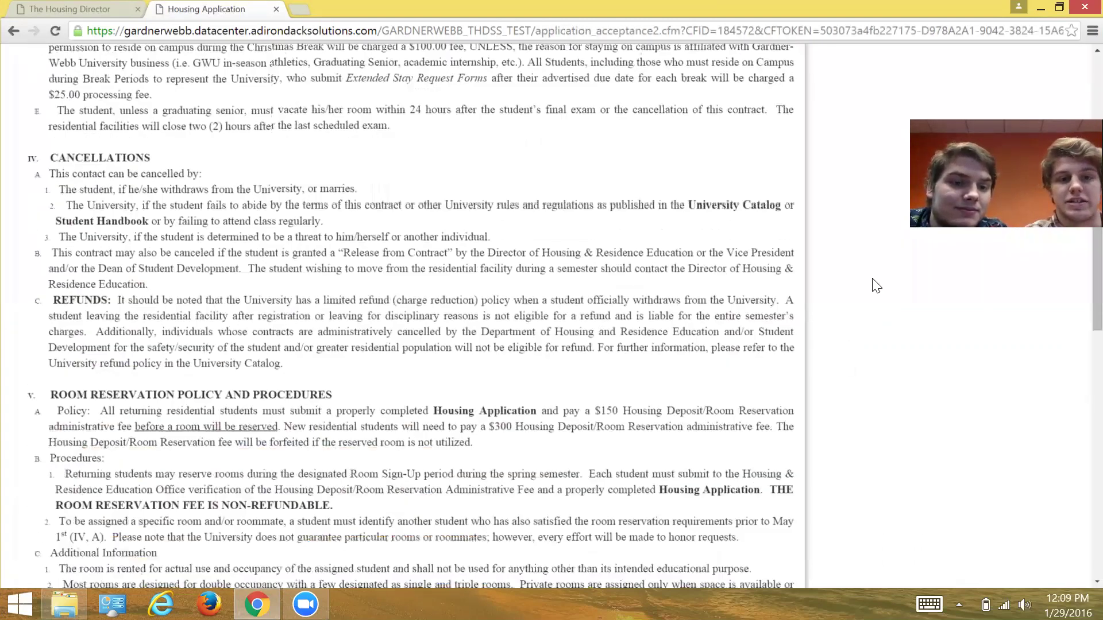
{"action": "scroll", "coordinate": [876, 285], "scroll_direction": "down", "scroll_amount": 10}
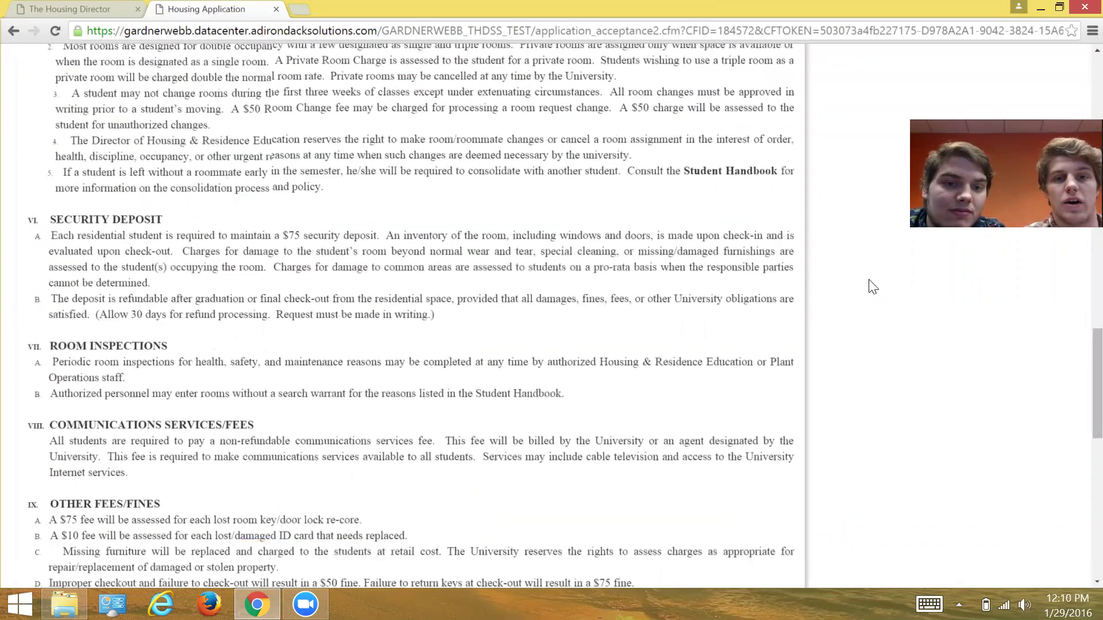
{"action": "scroll", "coordinate": [870, 287], "scroll_direction": "down", "scroll_amount": 10}
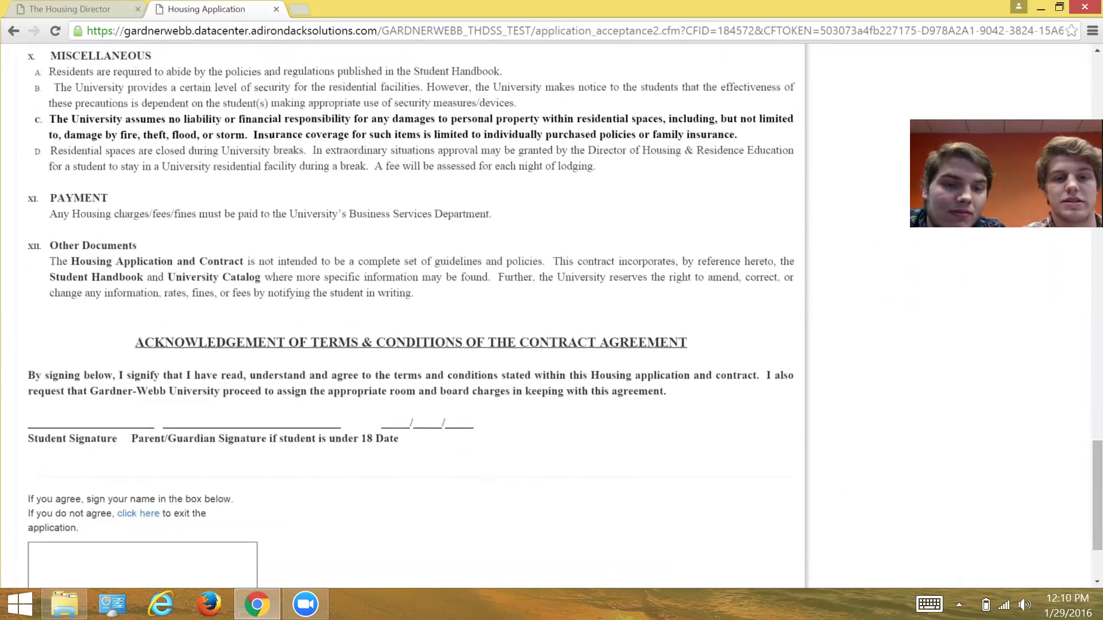
{"action": "scroll", "coordinate": [873, 302], "scroll_direction": "down", "scroll_amount": 2}
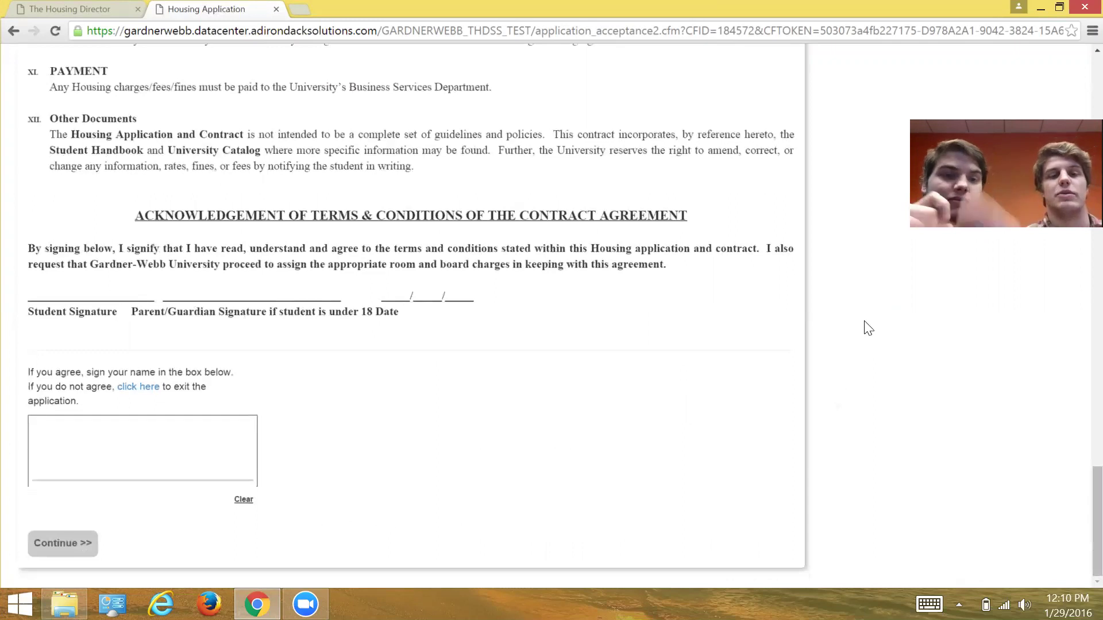
{"action": "scroll", "coordinate": [581, 182], "scroll_direction": "up", "scroll_amount": 2}
- Draw a signature in the terms agreement box and continue to Personal Information
{"action": "scroll", "coordinate": [580, 182], "scroll_direction": "down", "scroll_amount": 2}
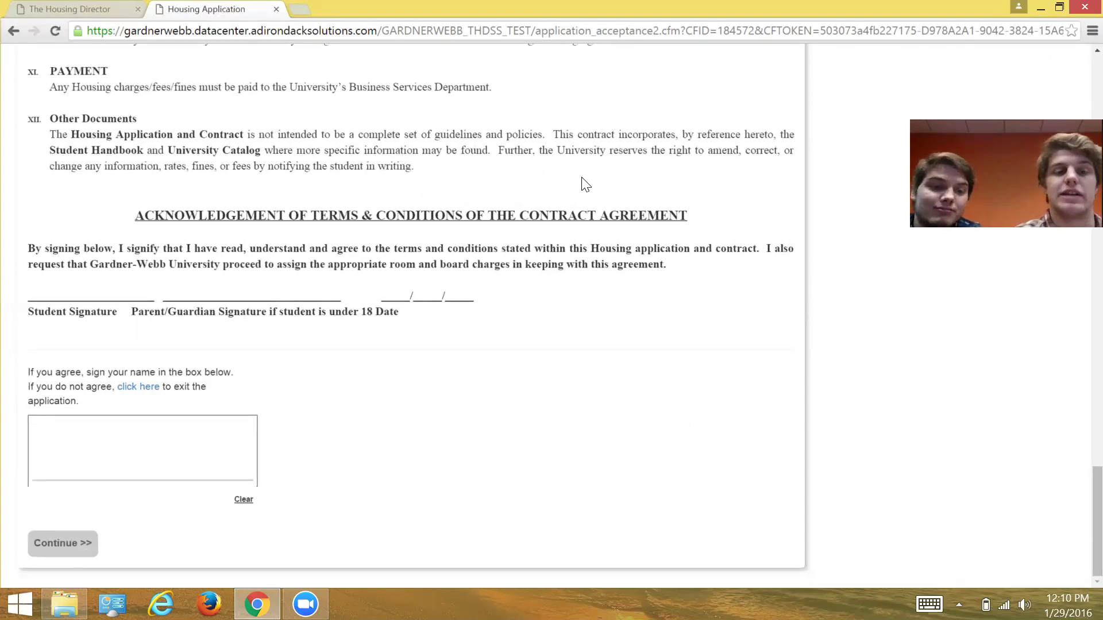
{"action": "mouse_move", "coordinate": [83, 429]}
{"action": "left_mouse_down"}
{"action": "mouse_move", "coordinate": [76, 457]}
{"action": "mouse_move", "coordinate": [89, 433]}
{"action": "mouse_move", "coordinate": [127, 451]}
{"action": "mouse_move", "coordinate": [201, 423]}
{"action": "mouse_move", "coordinate": [248, 430]}
{"action": "left_mouse_up"}
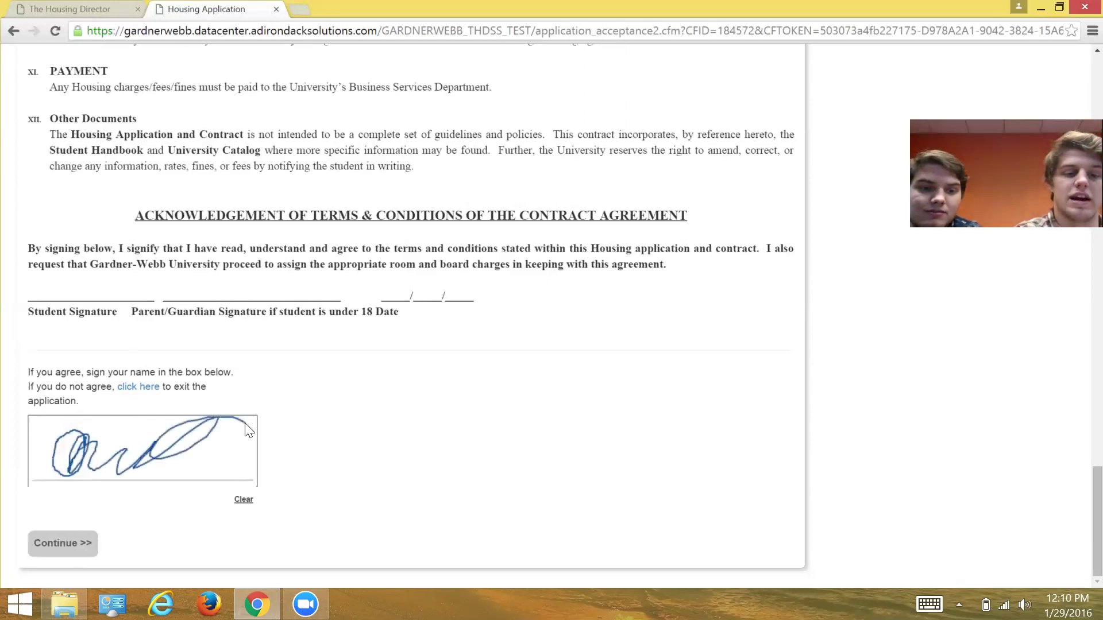
{"action": "left_click", "coordinate": [72, 553]}
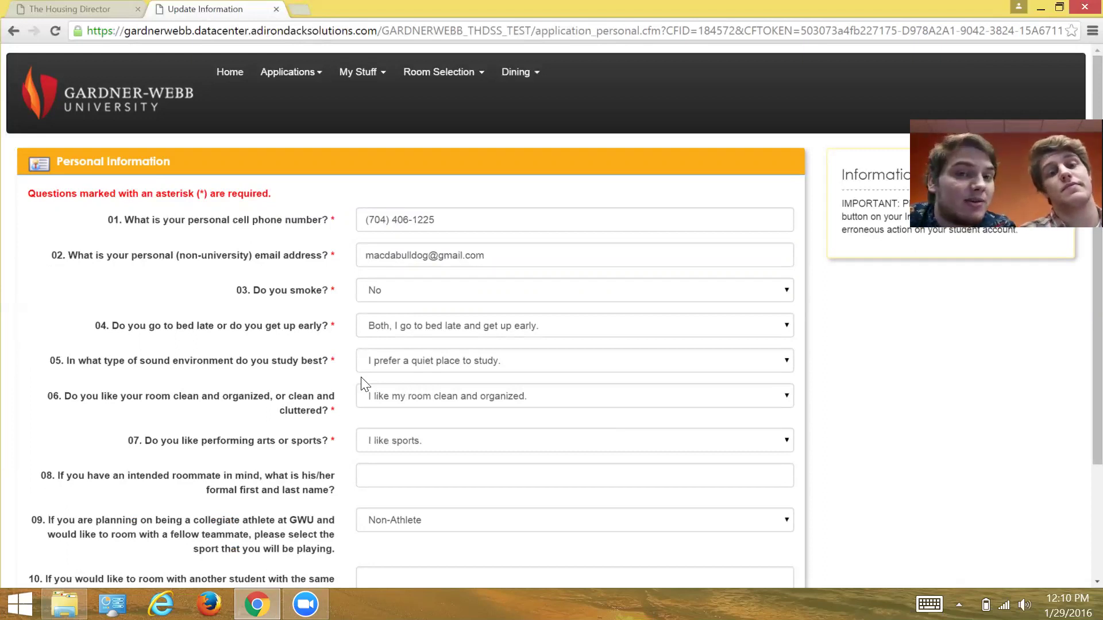
- Review the prefilled Personal Information form and submit it to reach Emergency Contacts
{"action": "scroll", "coordinate": [580, 384], "scroll_direction": "down", "scroll_amount": 1}
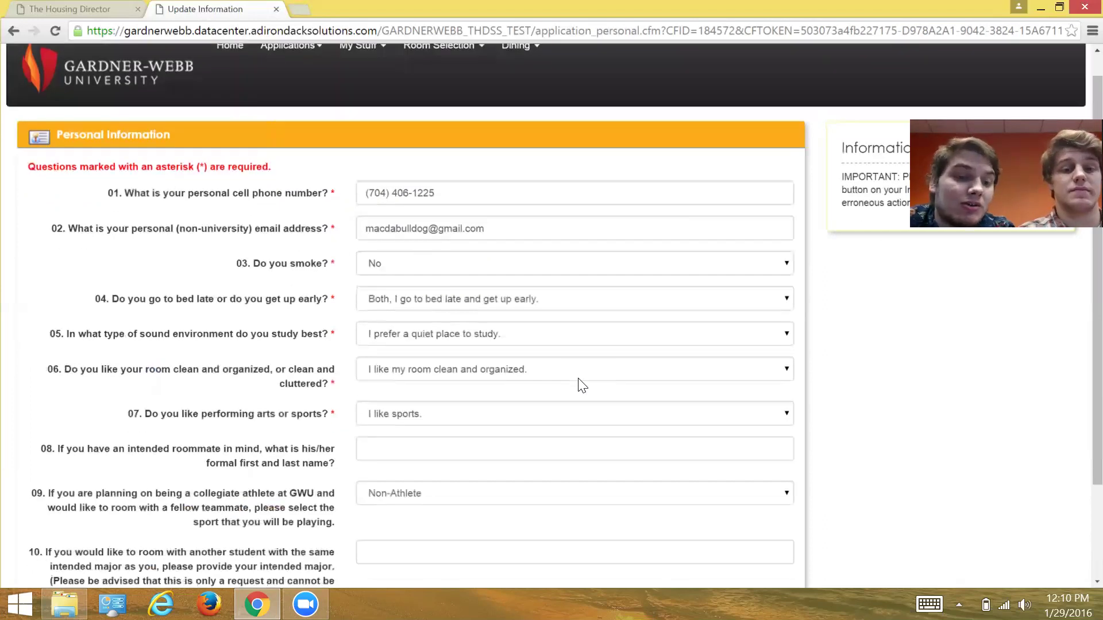
{"action": "scroll", "coordinate": [580, 383], "scroll_direction": "down", "scroll_amount": 4}
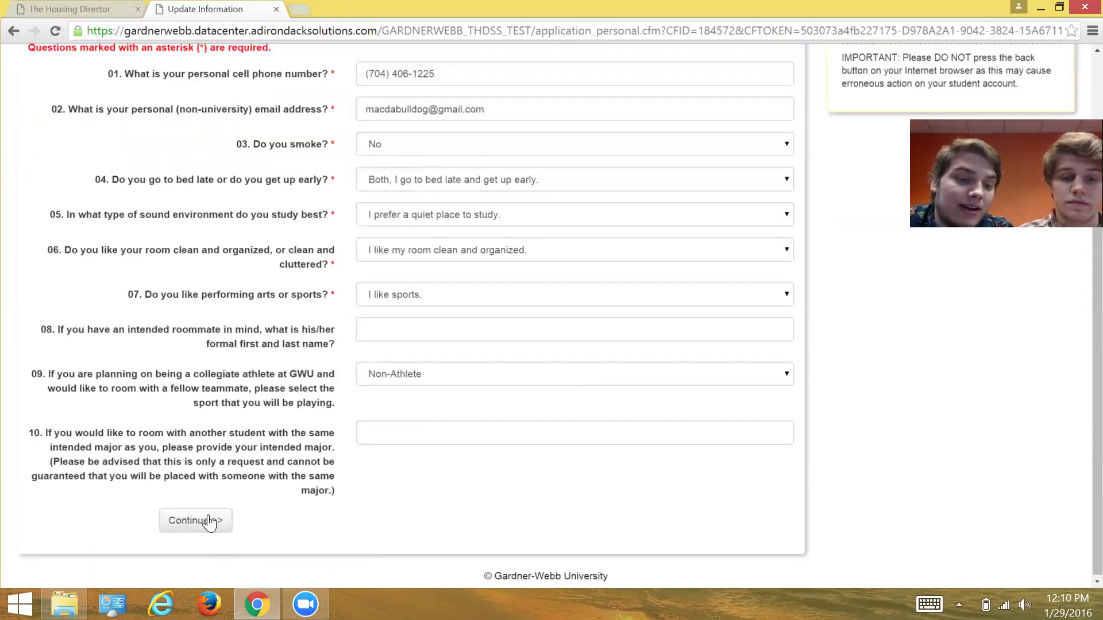
{"action": "left_click", "coordinate": [209, 520]}
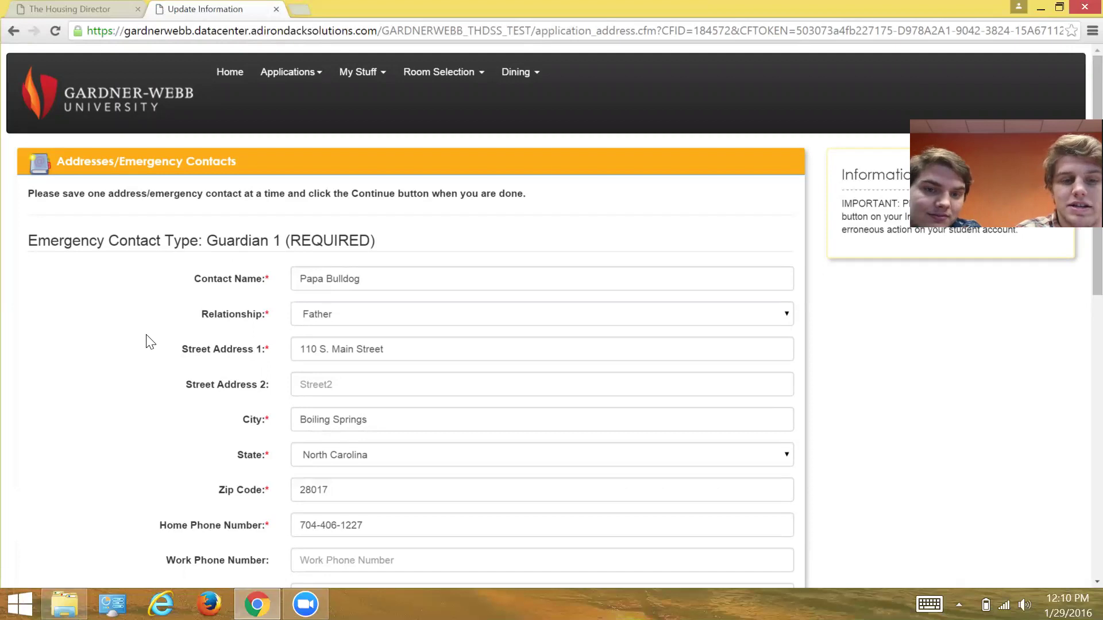
- Save the Guardian 1 and Emergency contacts, then continue to Fall 2016 living requests
{"action": "scroll", "coordinate": [591, 299], "scroll_direction": "down", "scroll_amount": 5}
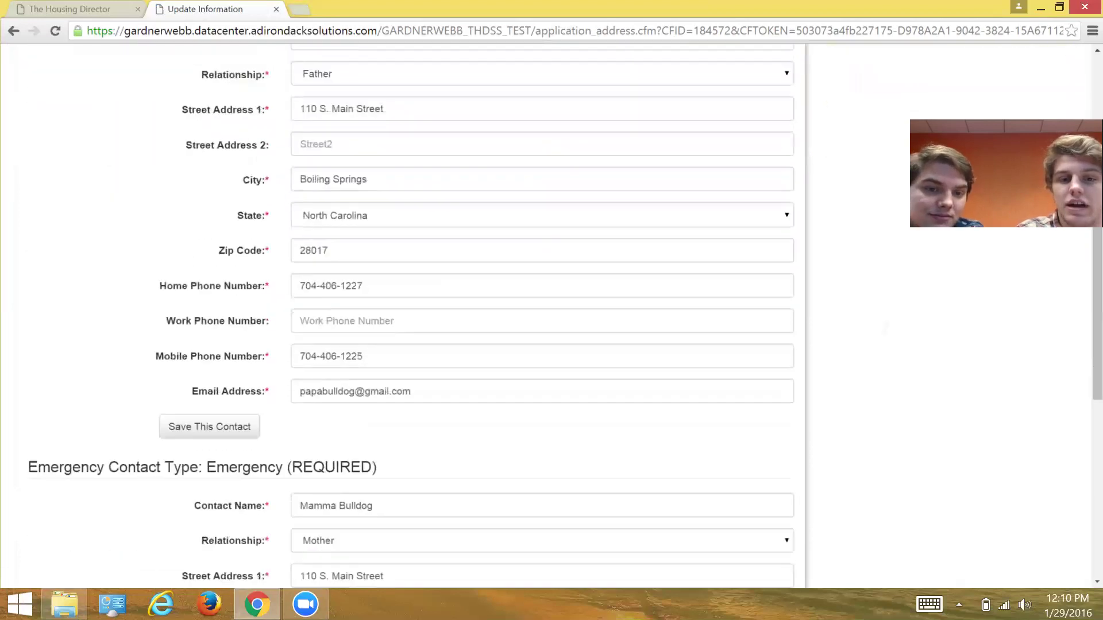
{"action": "left_click", "coordinate": [209, 374]}
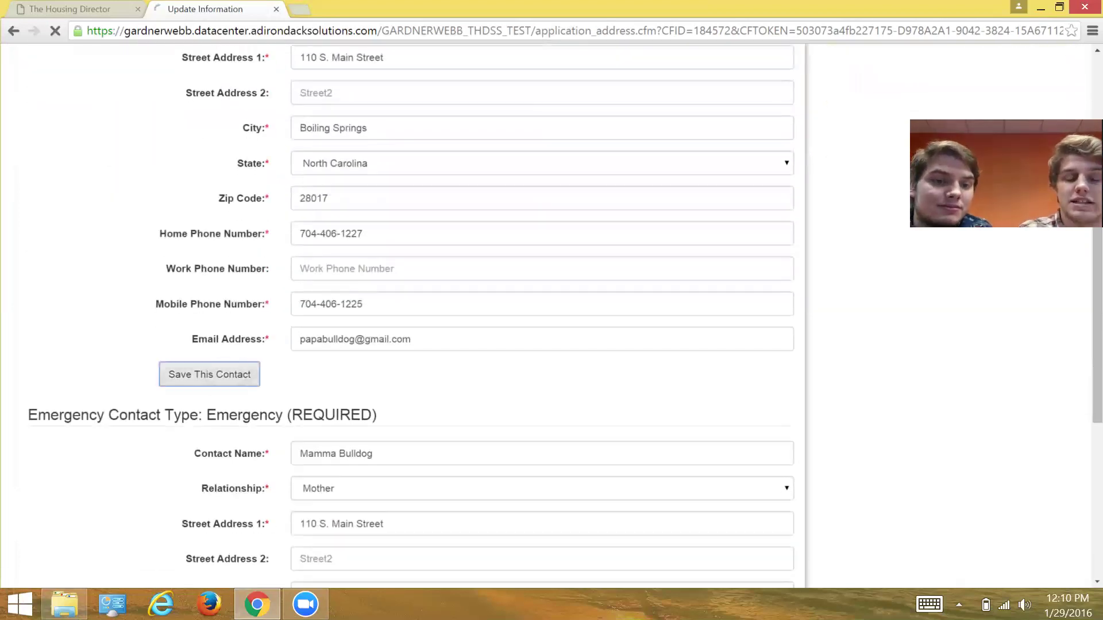
{"action": "scroll", "coordinate": [686, 295], "scroll_direction": "down", "scroll_amount": 10}
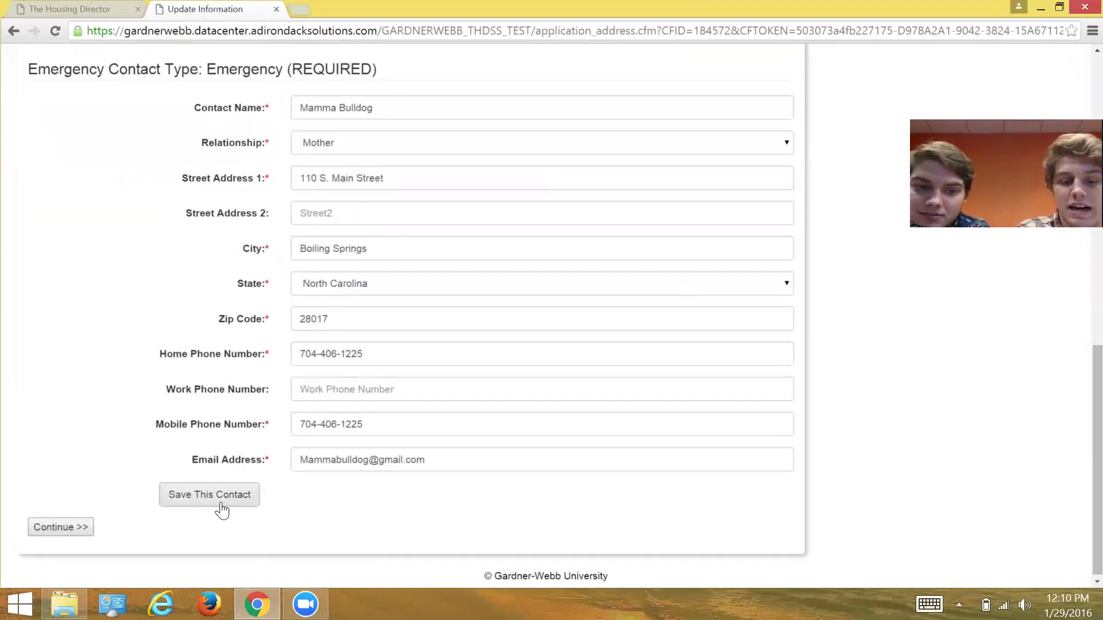
{"action": "left_click", "coordinate": [224, 504]}
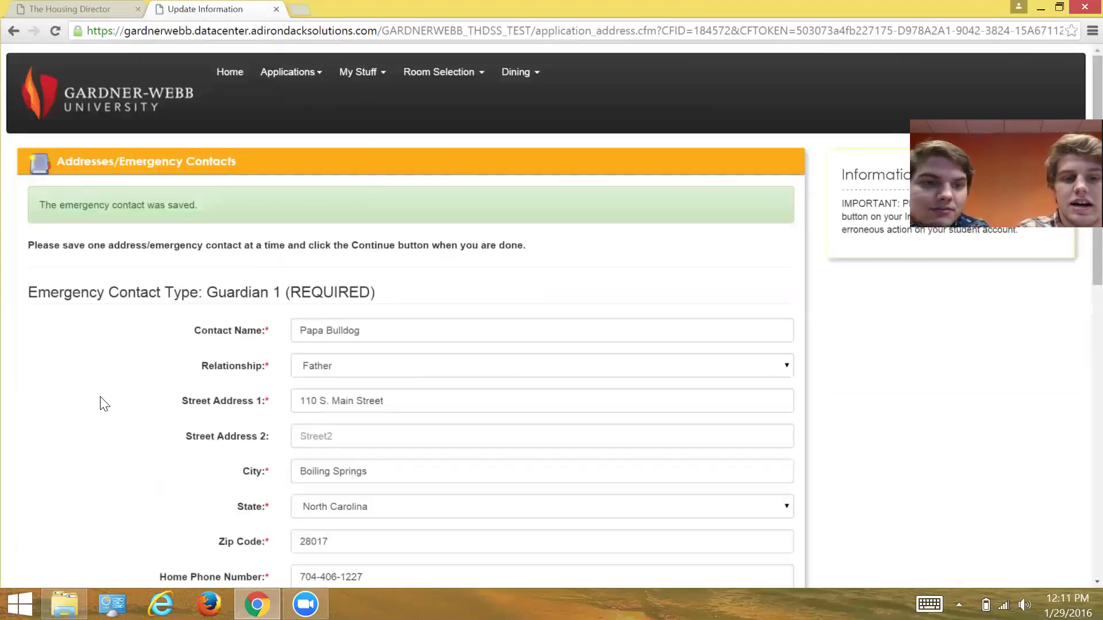
{"action": "scroll", "coordinate": [103, 402], "scroll_direction": "down", "scroll_amount": 10}
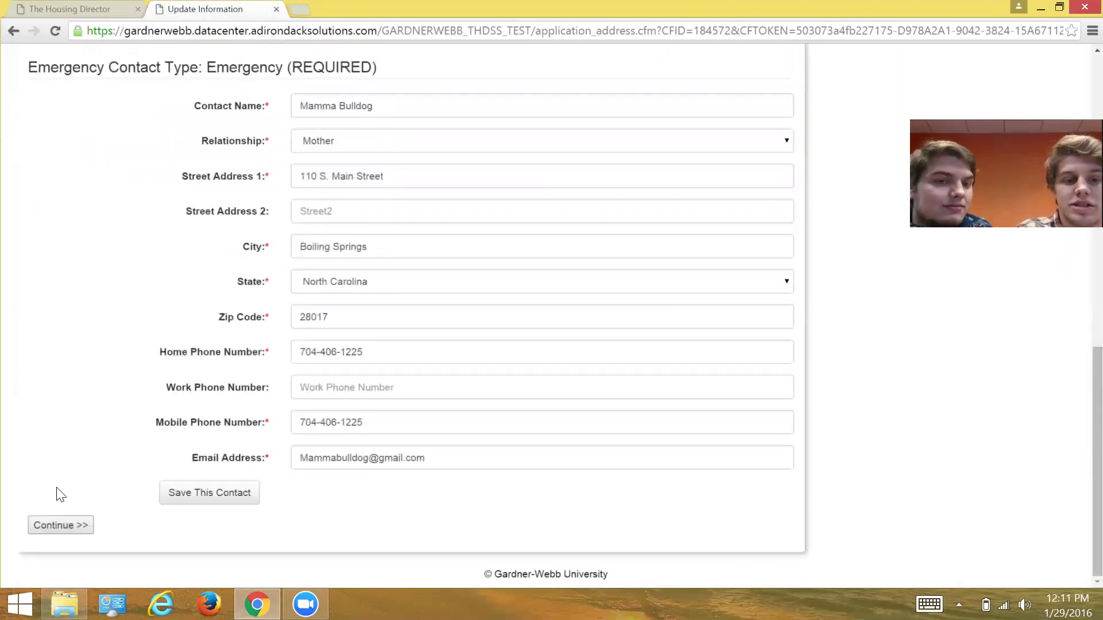
{"action": "left_click", "coordinate": [62, 533]}
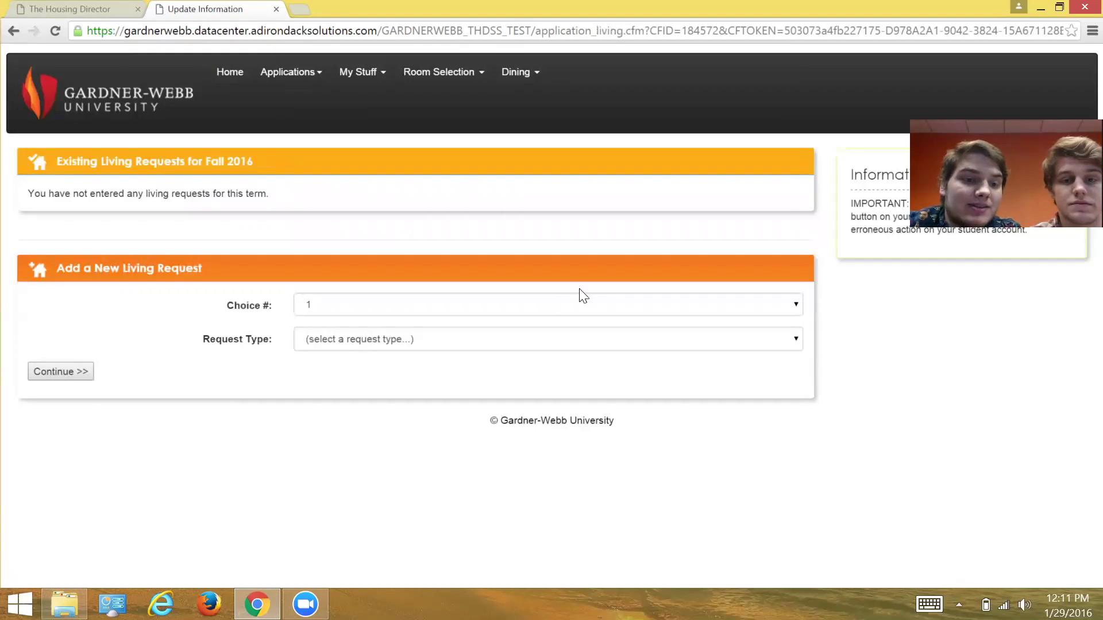
- Add a choice 1 Housing Preference request for Royster Hall (Male Only)
{"action": "left_click", "coordinate": [798, 310]}
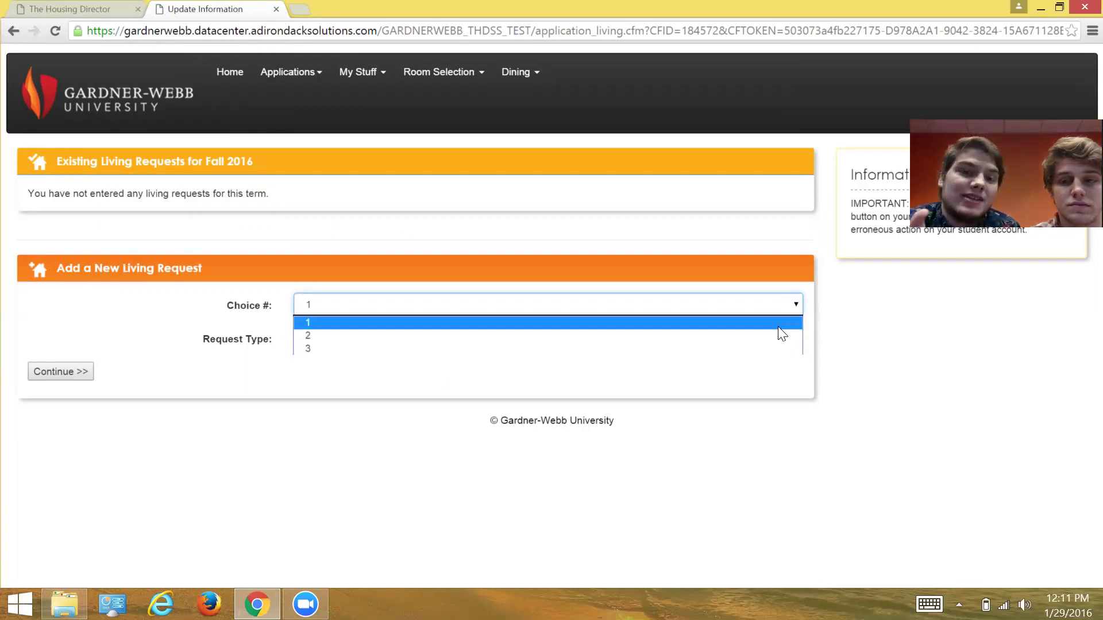
{"action": "left_click", "coordinate": [777, 327]}
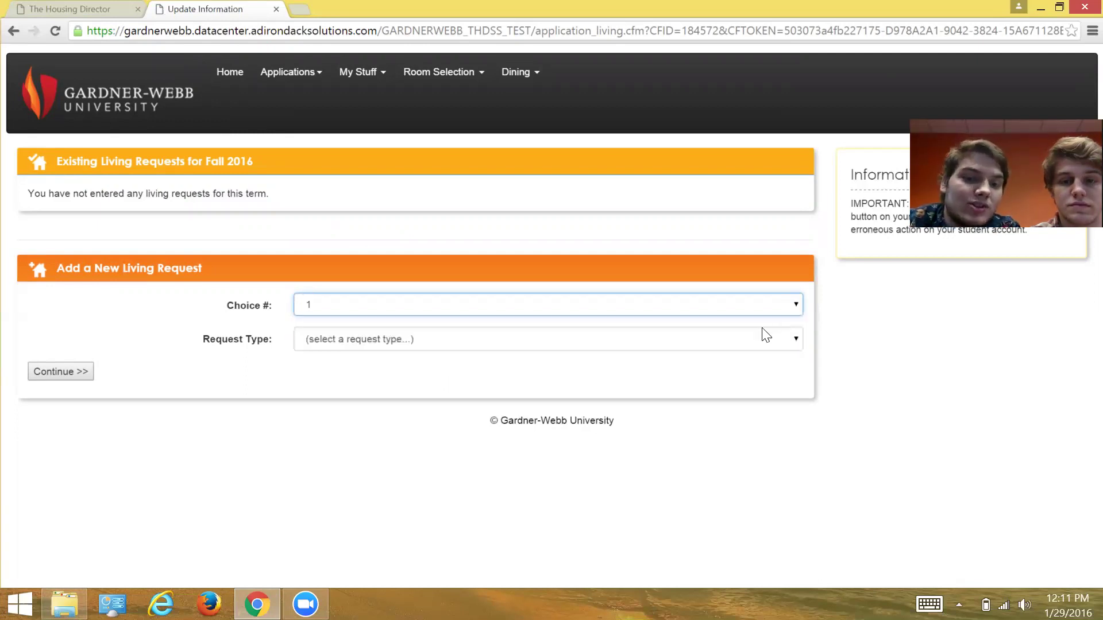
{"action": "left_click", "coordinate": [746, 339]}
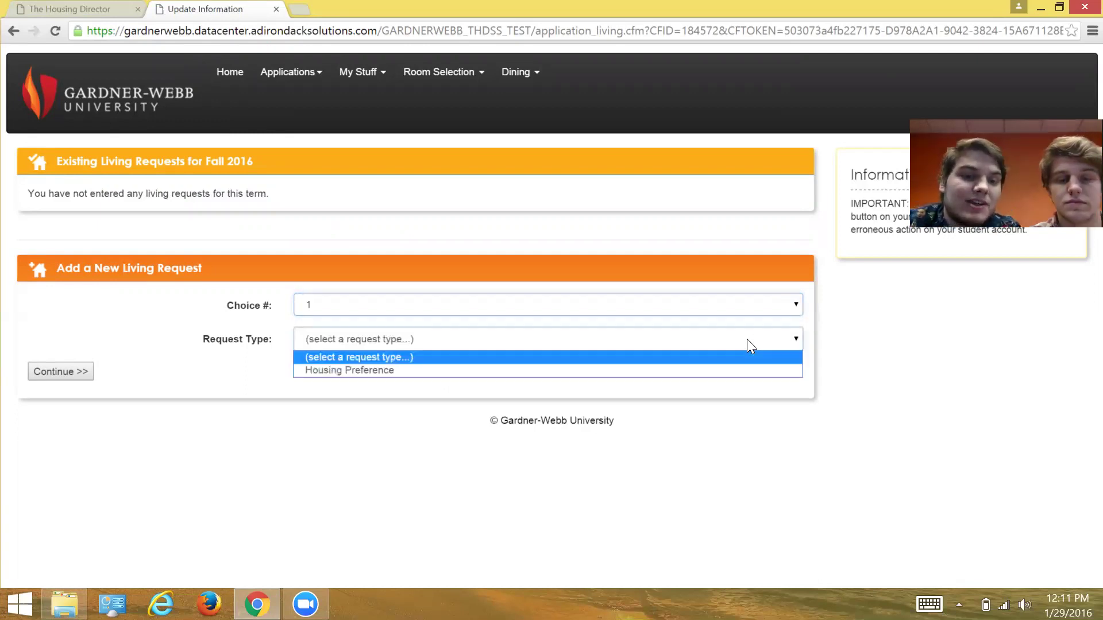
{"action": "left_click", "coordinate": [730, 371]}
{"action": "left_click", "coordinate": [731, 380]}
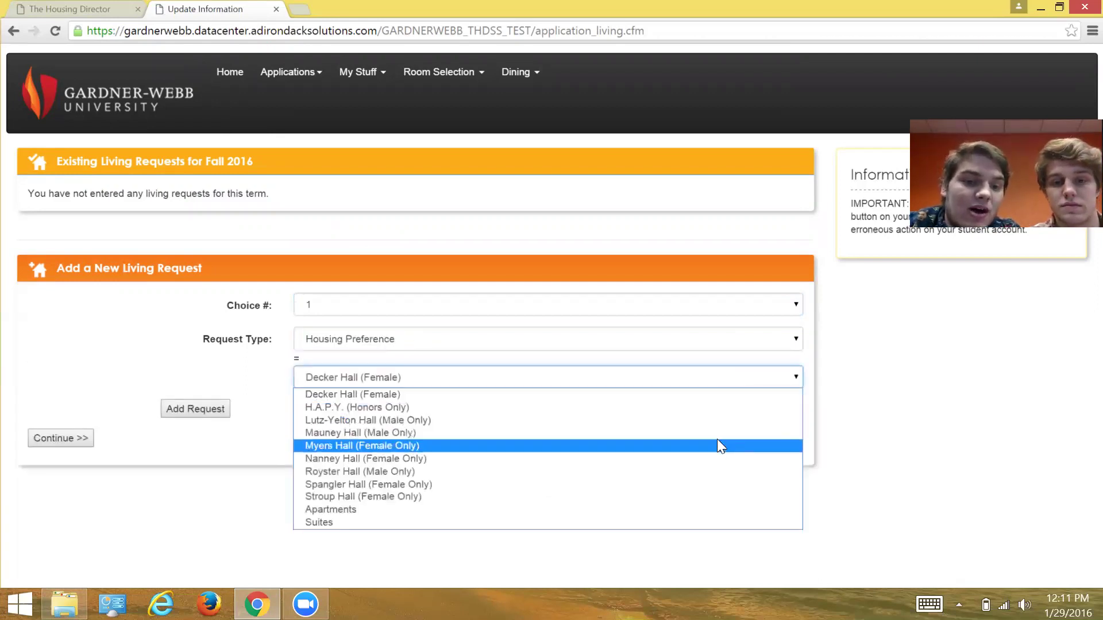
{"action": "left_click", "coordinate": [703, 472]}
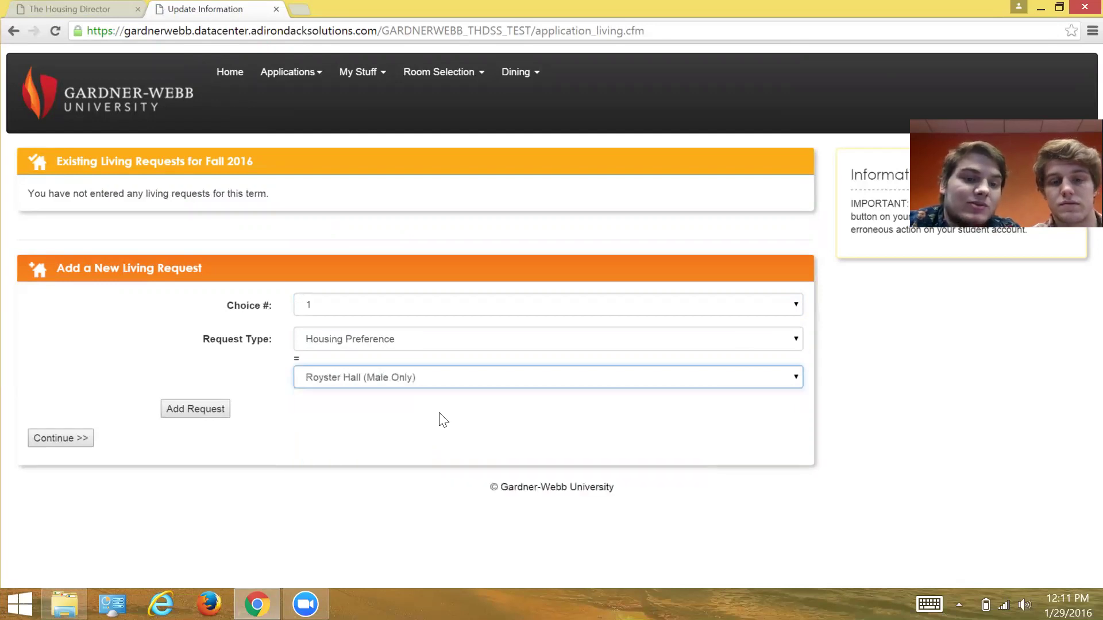
{"action": "left_click", "coordinate": [197, 408]}
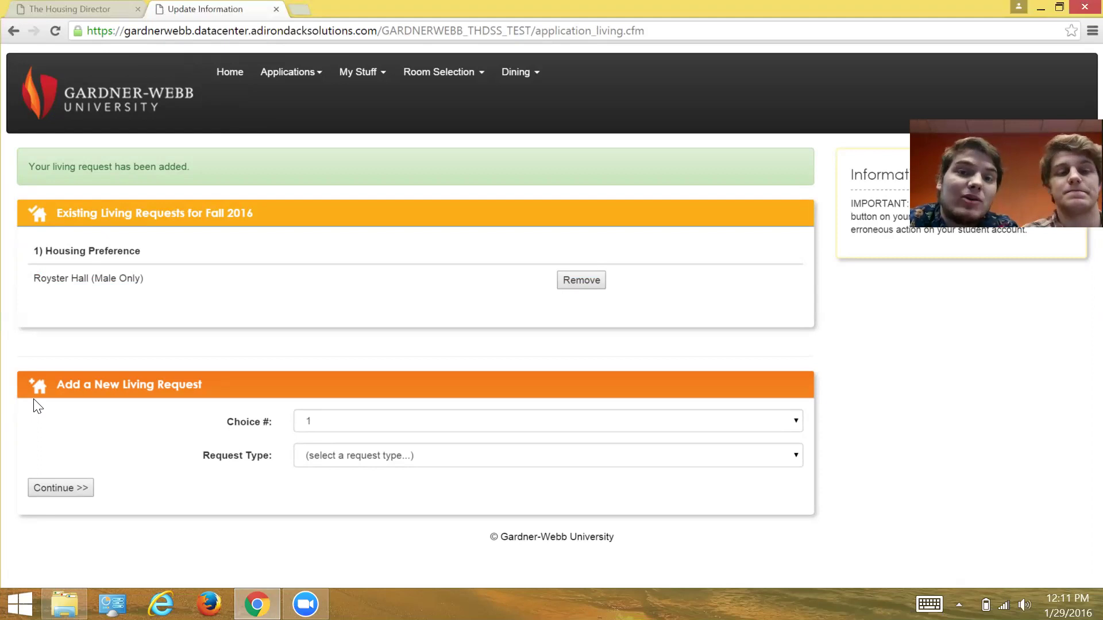
- Continue to dining plans and select the Value Plan ($2,290.00, 21 meals per week)
{"action": "left_click", "coordinate": [59, 488]}
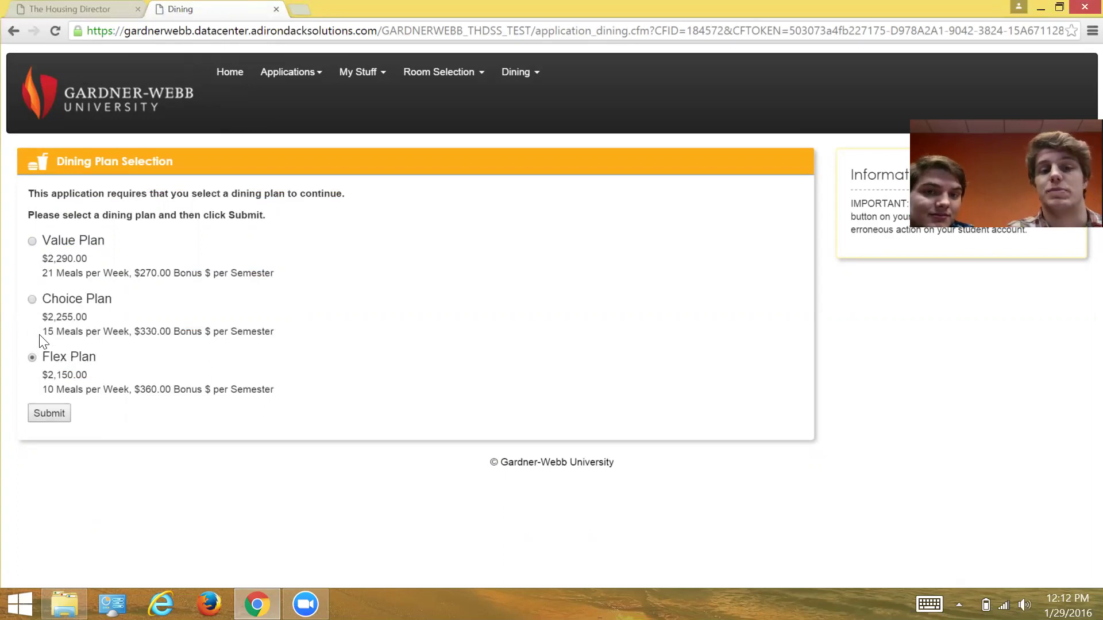
{"action": "left_click", "coordinate": [32, 242]}
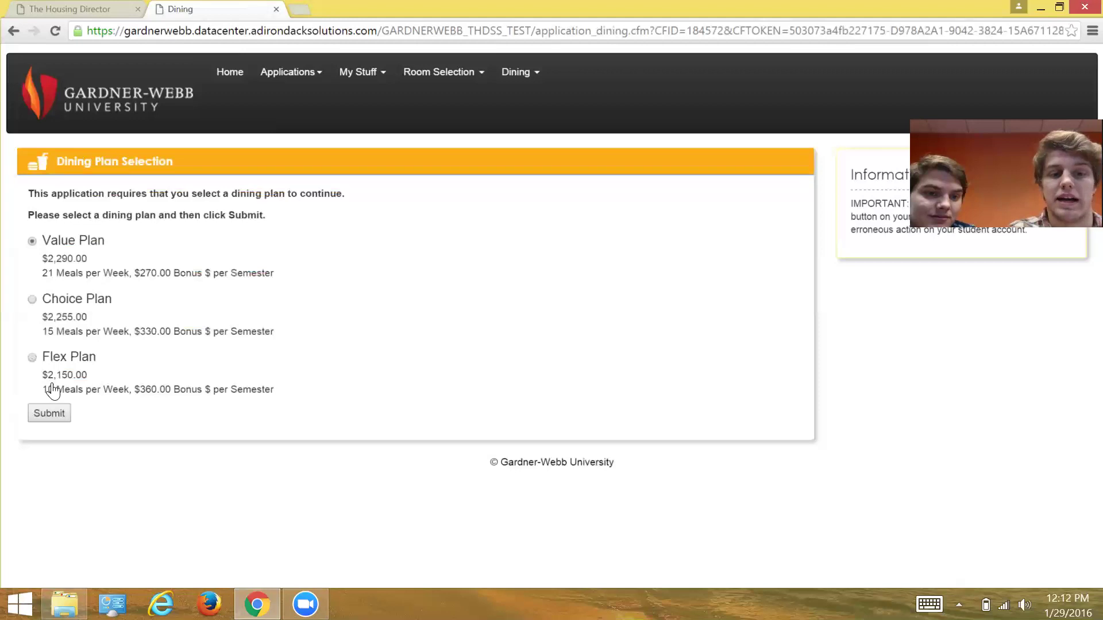
- Submit the Value Plan dining choice to finish the housing application
{"action": "left_click", "coordinate": [45, 418]}
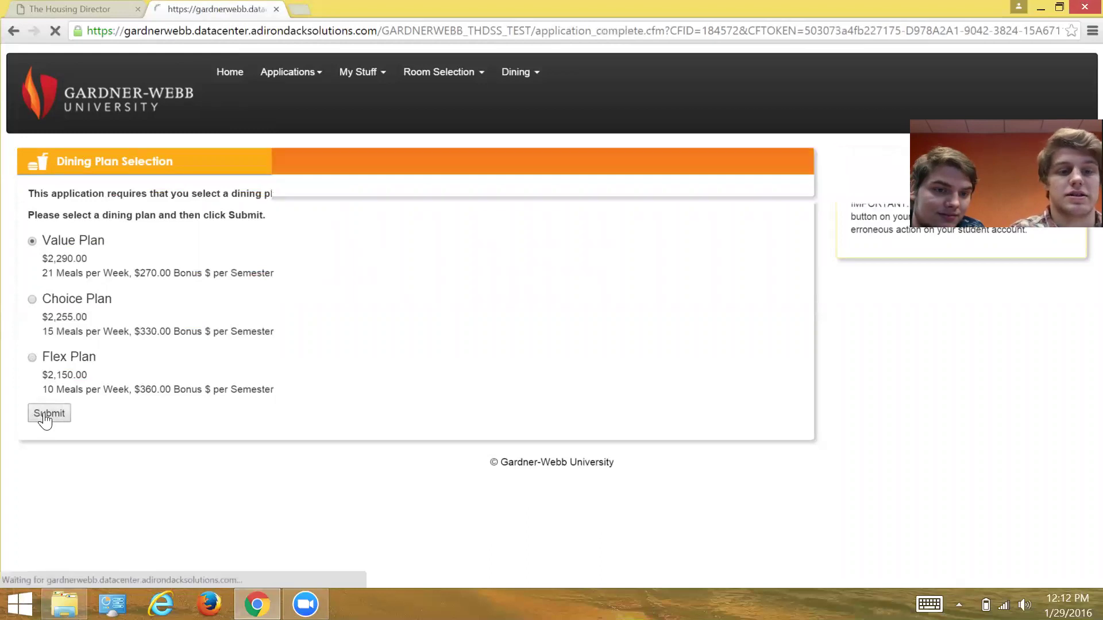